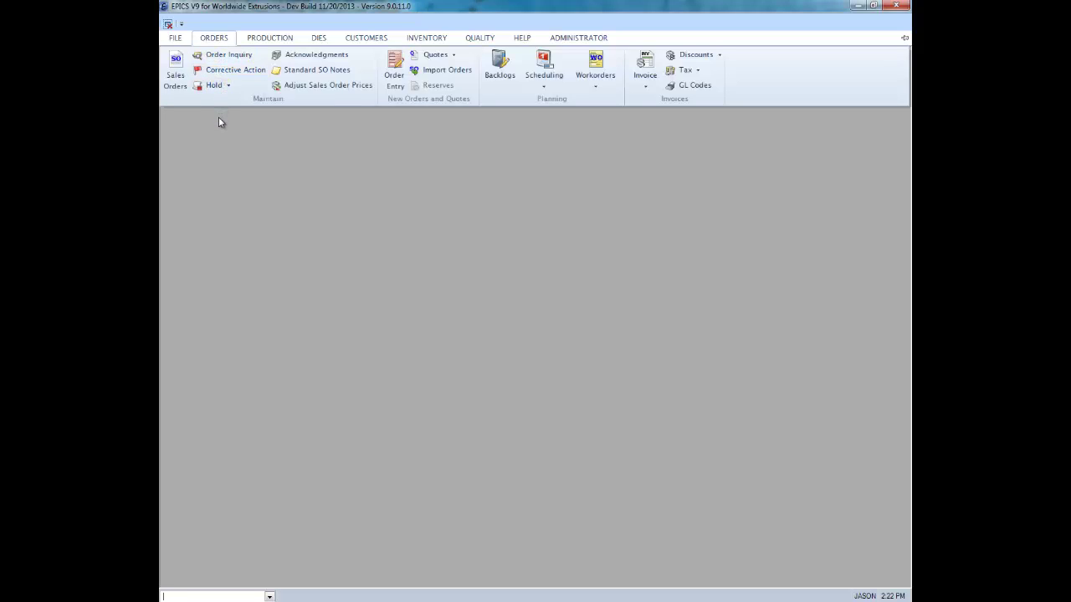
- Browse the Scheduling and Workorders lists, pin the Orders ribbon open, and open Master Workorders
{"action": "left_click", "coordinate": [544, 94]}
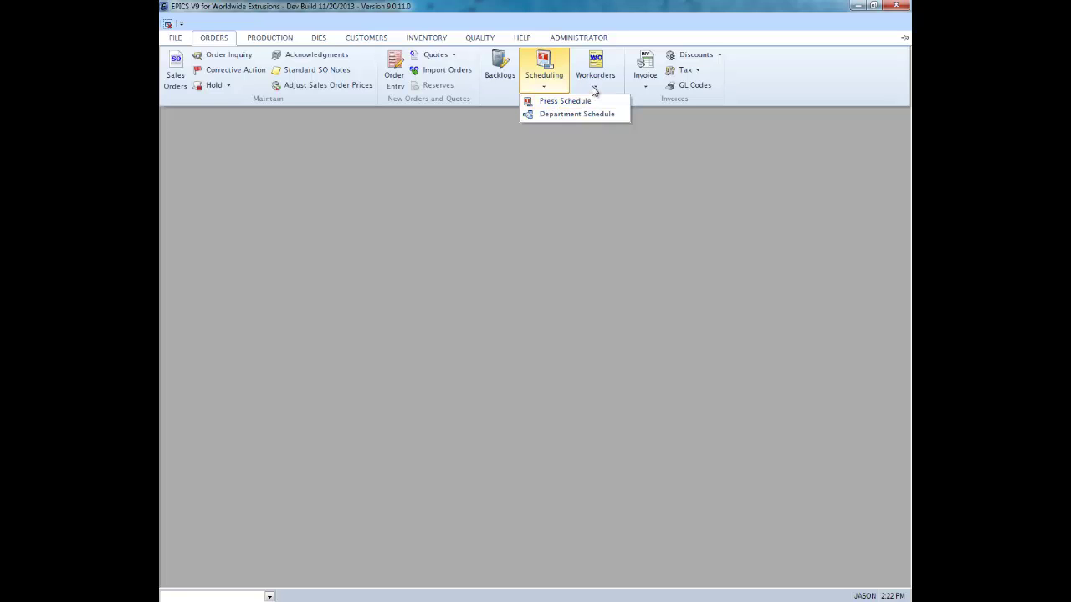
{"action": "left_click", "coordinate": [599, 76]}
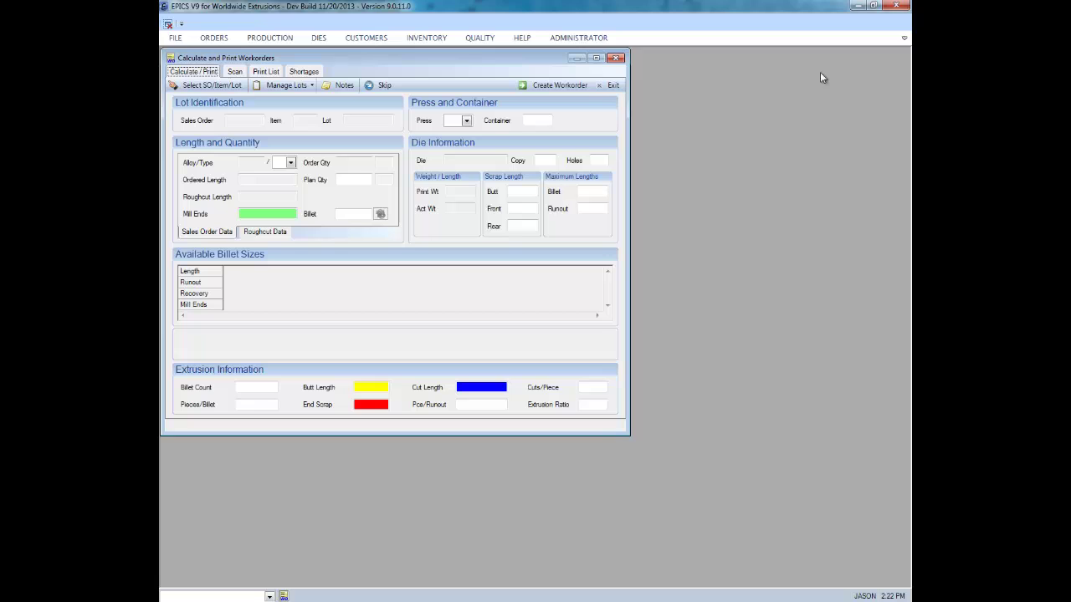
{"action": "left_click", "coordinate": [904, 38]}
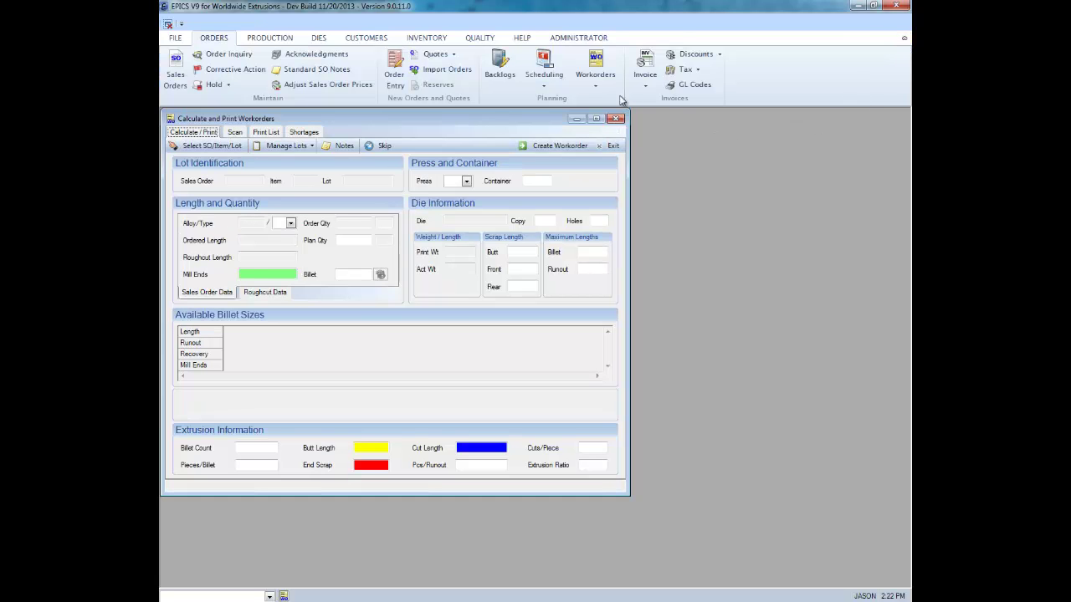
{"action": "left_click", "coordinate": [595, 77]}
{"action": "left_click", "coordinate": [616, 118]}
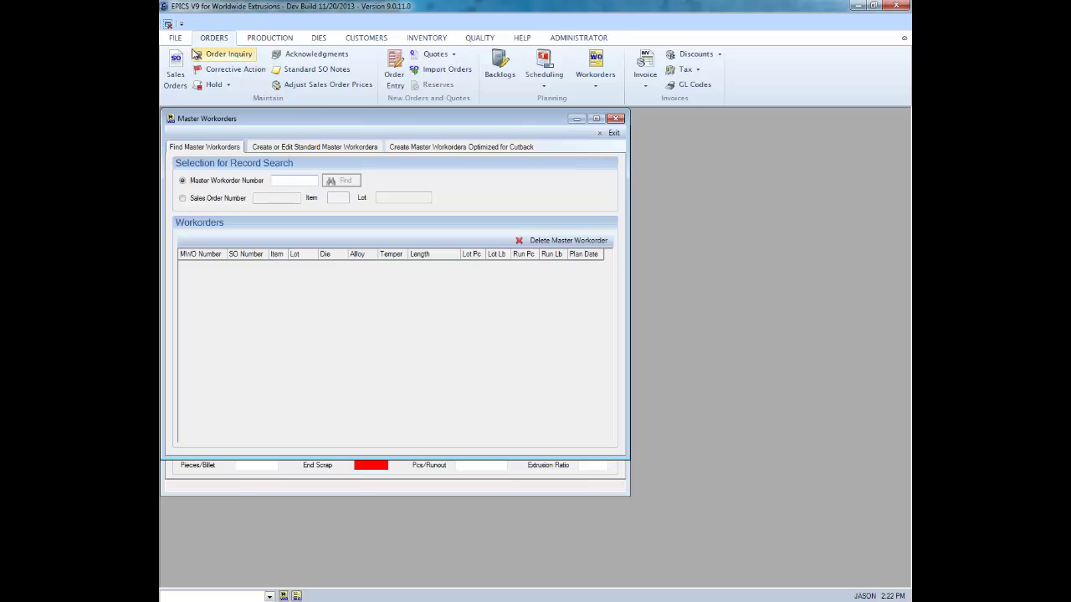
- Tour the Production, Dies, Customers, Inventory, Quality and Help tabs, view Support options, then Administrator
{"action": "left_click", "coordinate": [173, 70]}
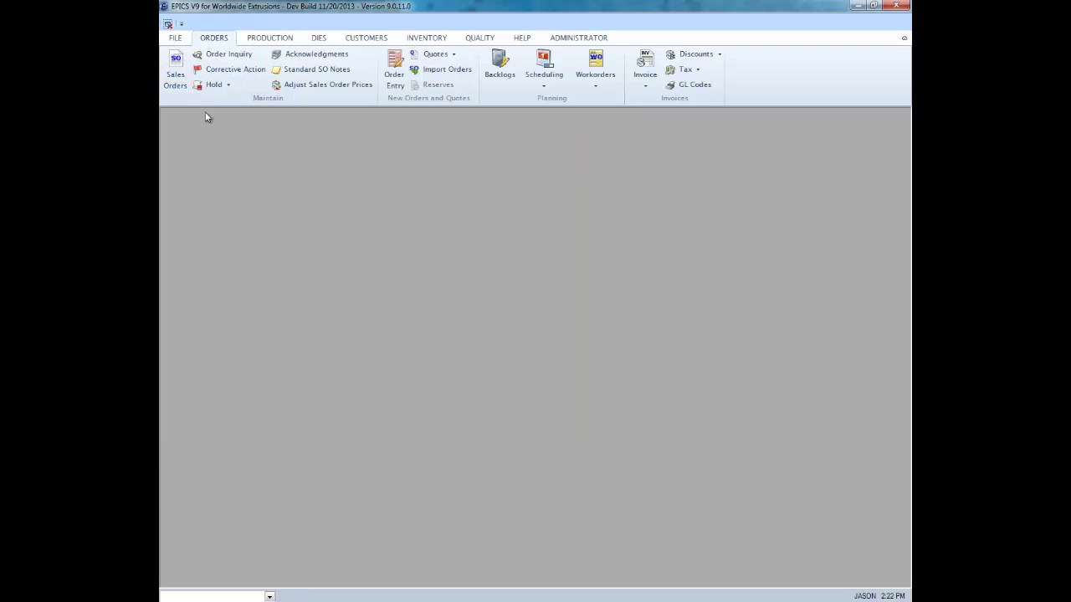
{"action": "left_click", "coordinate": [284, 43]}
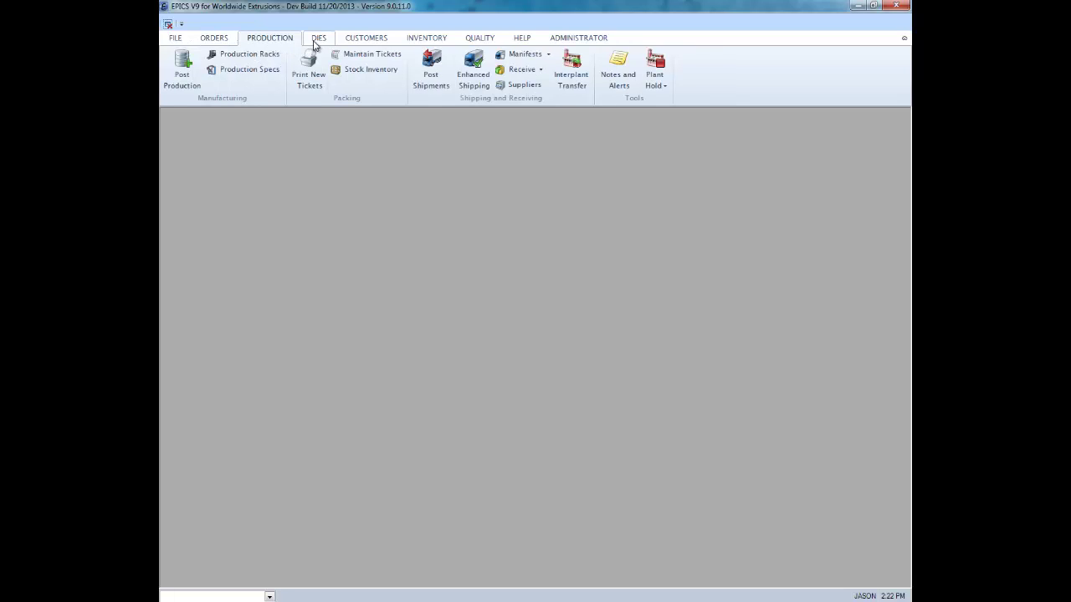
{"action": "left_click", "coordinate": [315, 41]}
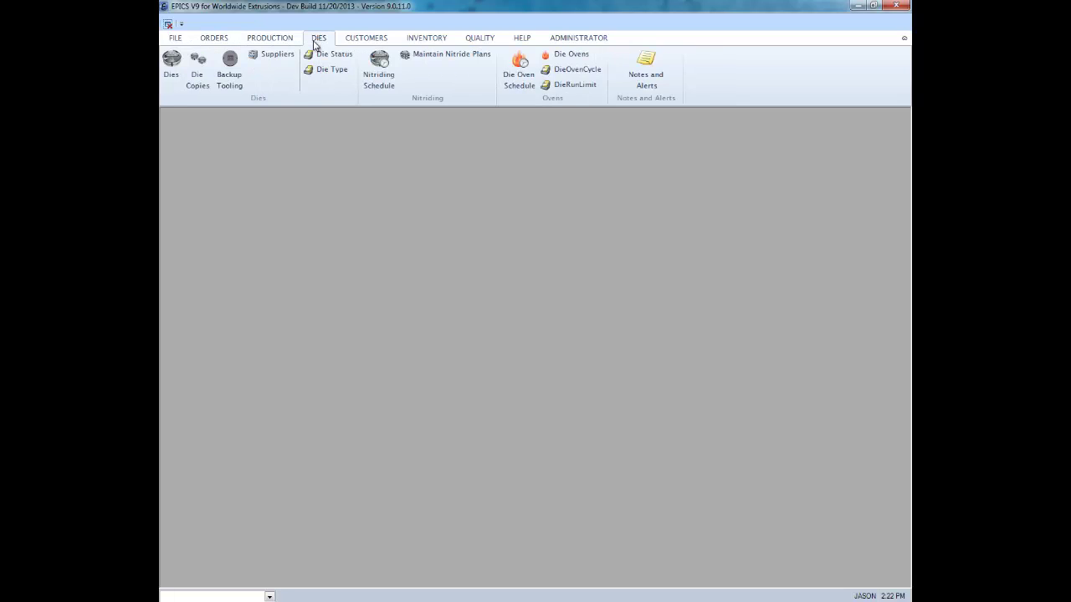
{"action": "left_click", "coordinate": [359, 42]}
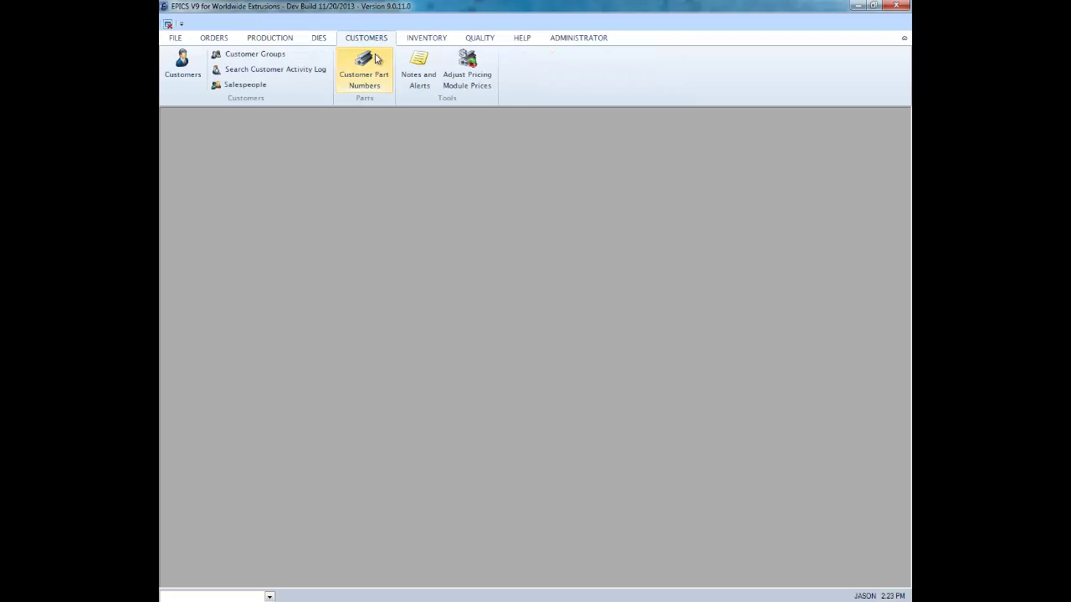
{"action": "left_click", "coordinate": [425, 42]}
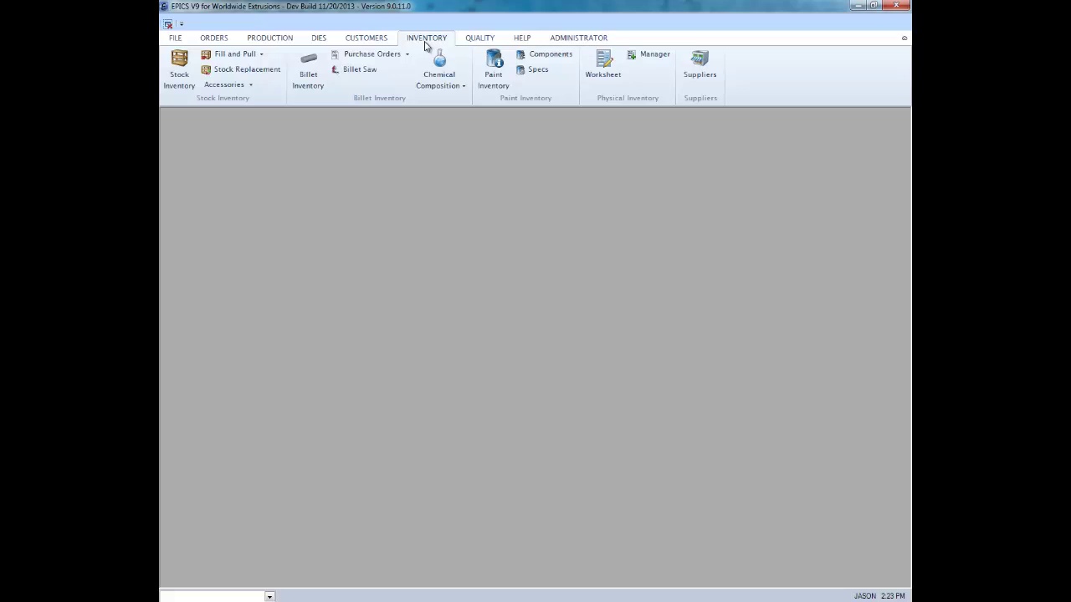
{"action": "left_click", "coordinate": [481, 42]}
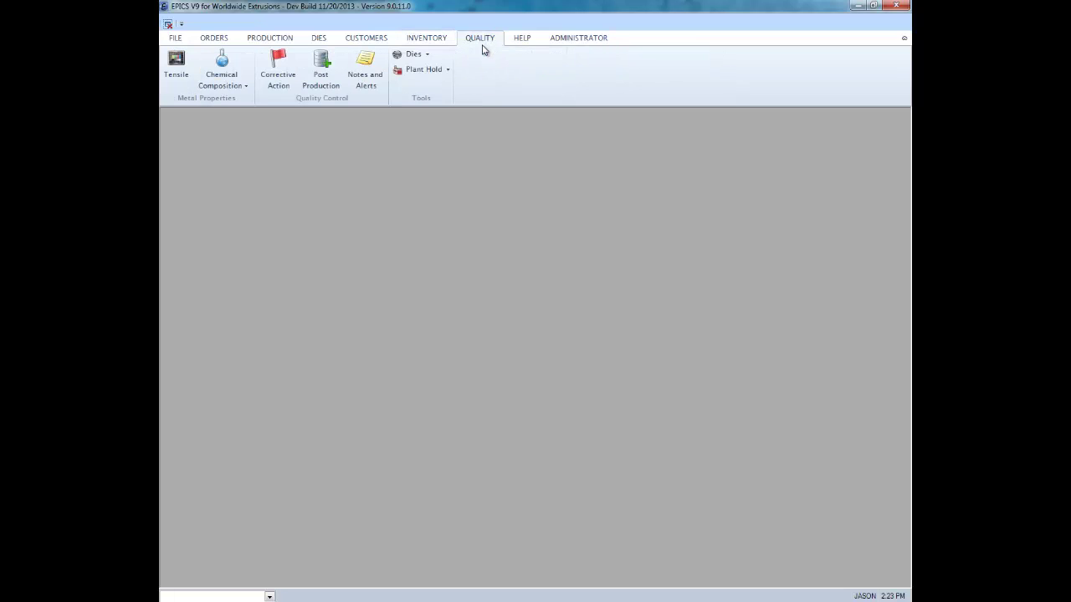
{"action": "left_click", "coordinate": [527, 42]}
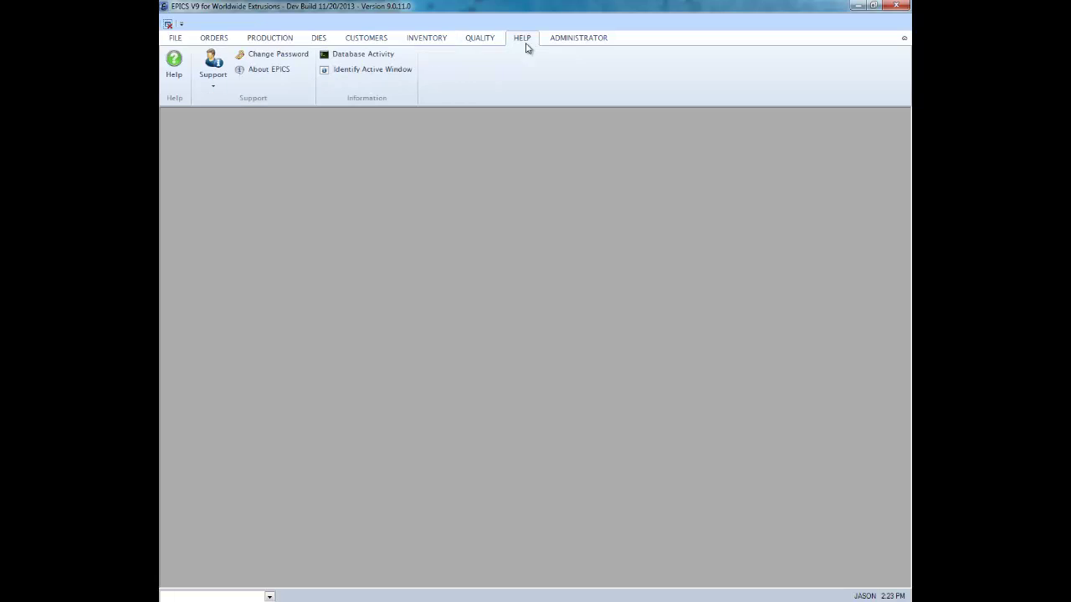
{"action": "left_click", "coordinate": [221, 89]}
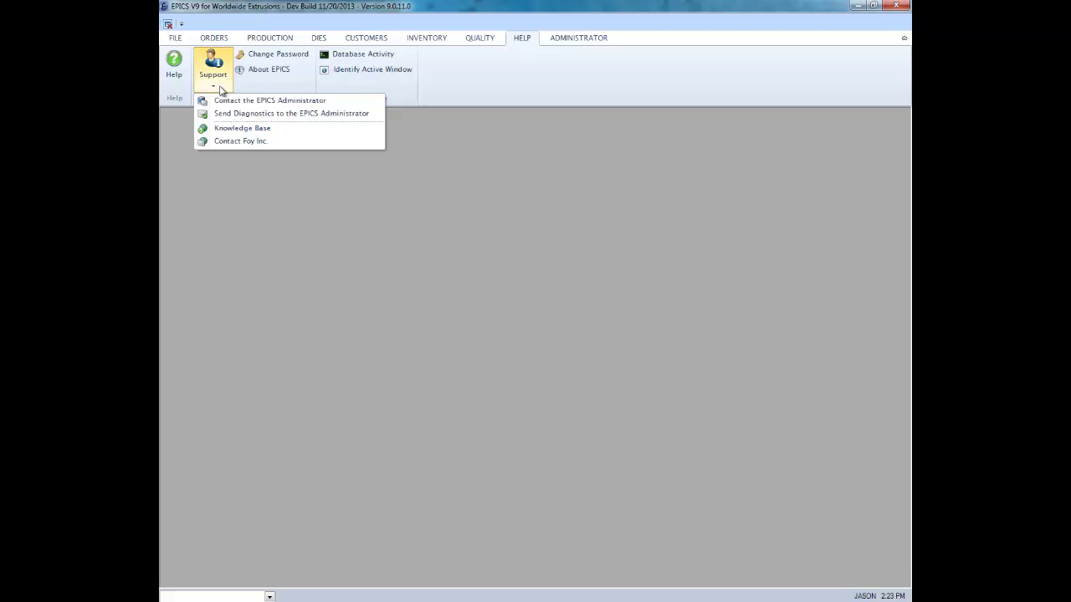
{"action": "left_click", "coordinate": [608, 44]}
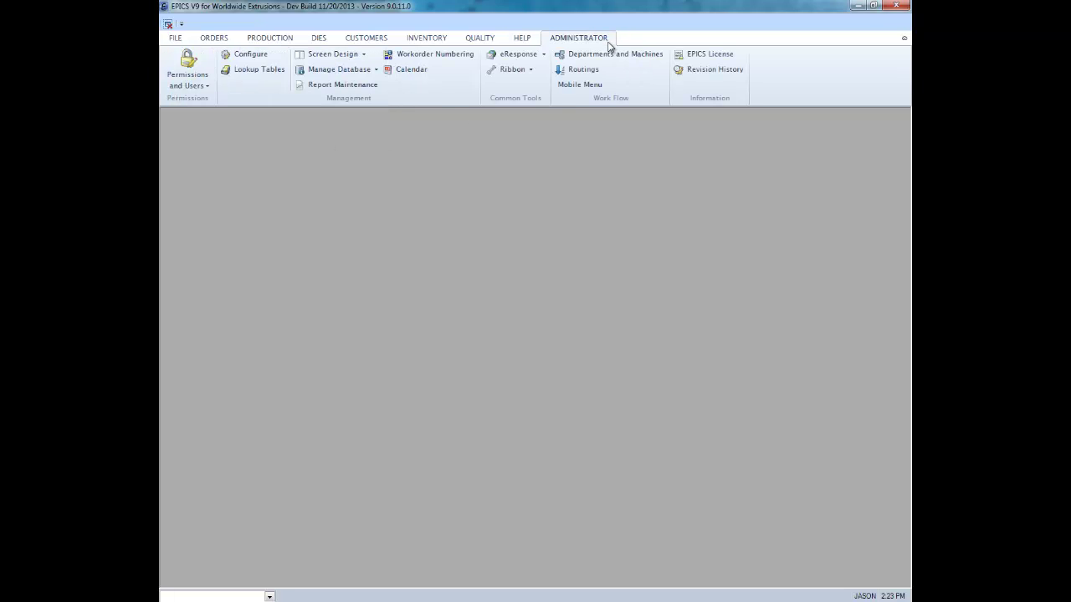
- Show the File tools and move the older V8 die 02386 screen to the top-left
{"action": "left_click", "coordinate": [180, 40]}
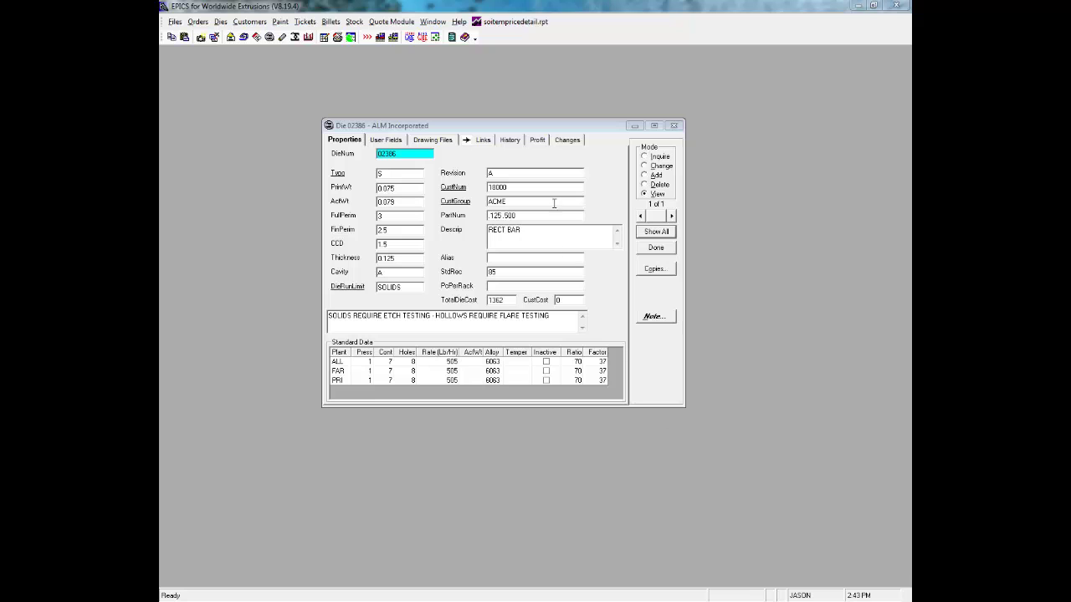
{"action": "left_click_drag", "start_coordinate": [580, 127], "coordinate": [421, 62]}
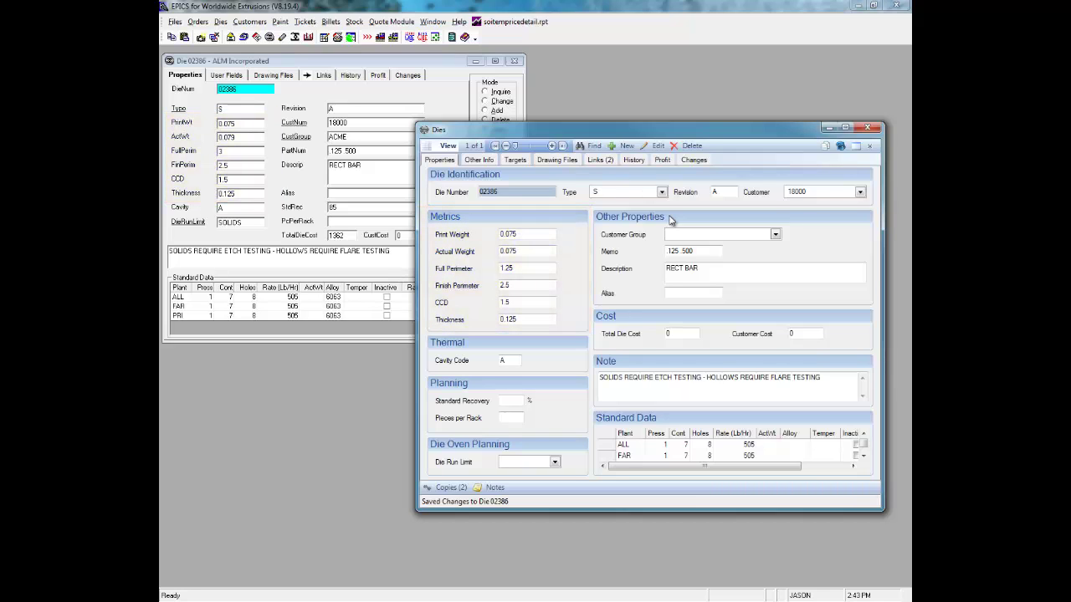
- Review die 02386's Other Info, targets, drawing files, Links, History, Profit and Changes pages
{"action": "left_click", "coordinate": [489, 162]}
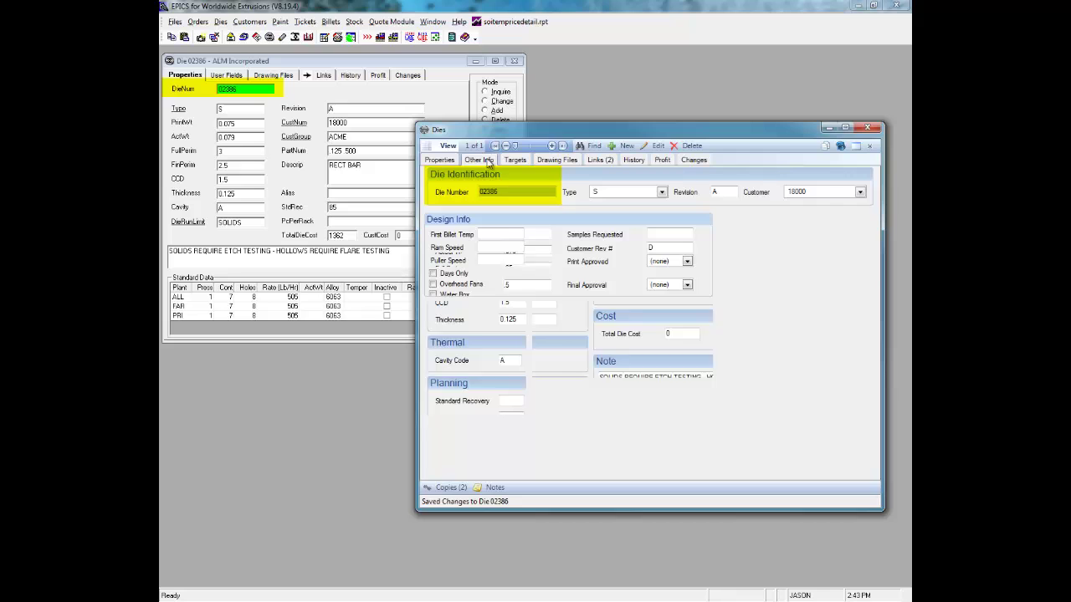
{"action": "left_click", "coordinate": [516, 161]}
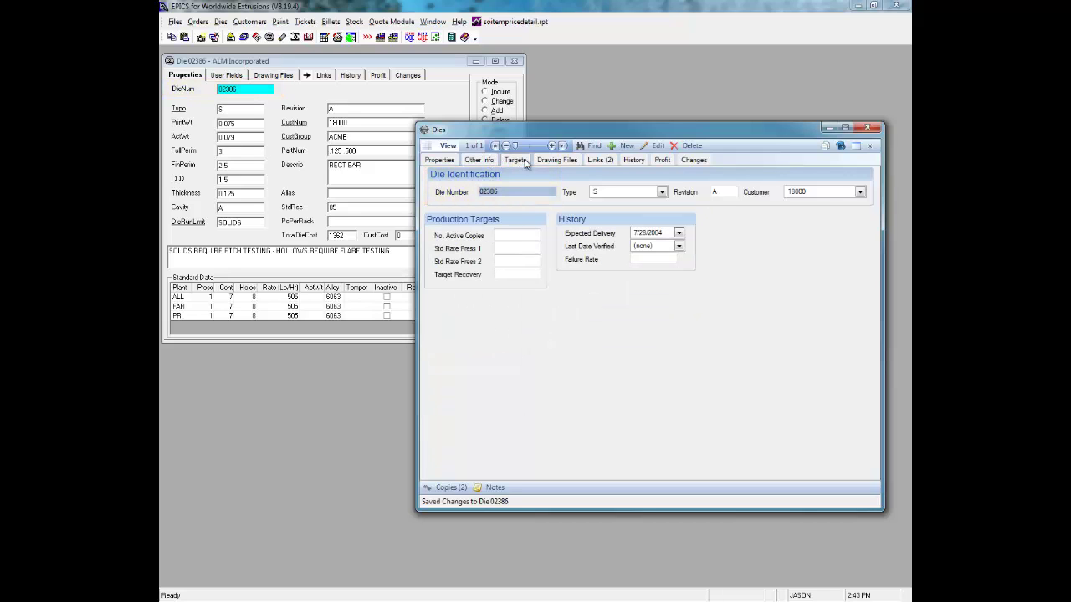
{"action": "left_click", "coordinate": [556, 162]}
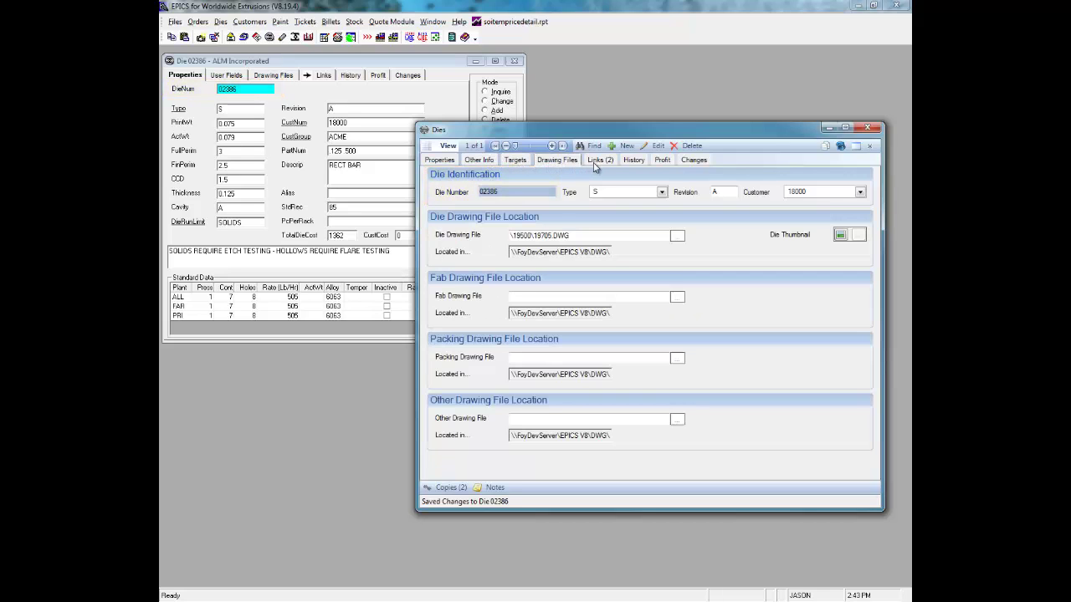
{"action": "left_click", "coordinate": [594, 163]}
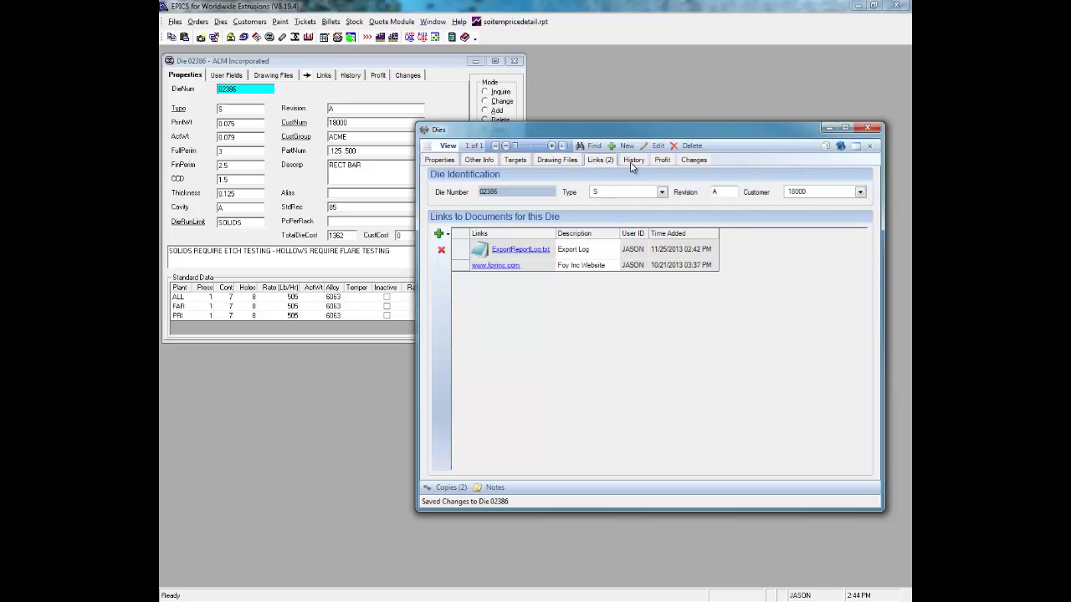
{"action": "left_click", "coordinate": [632, 163]}
{"action": "left_click", "coordinate": [661, 163]}
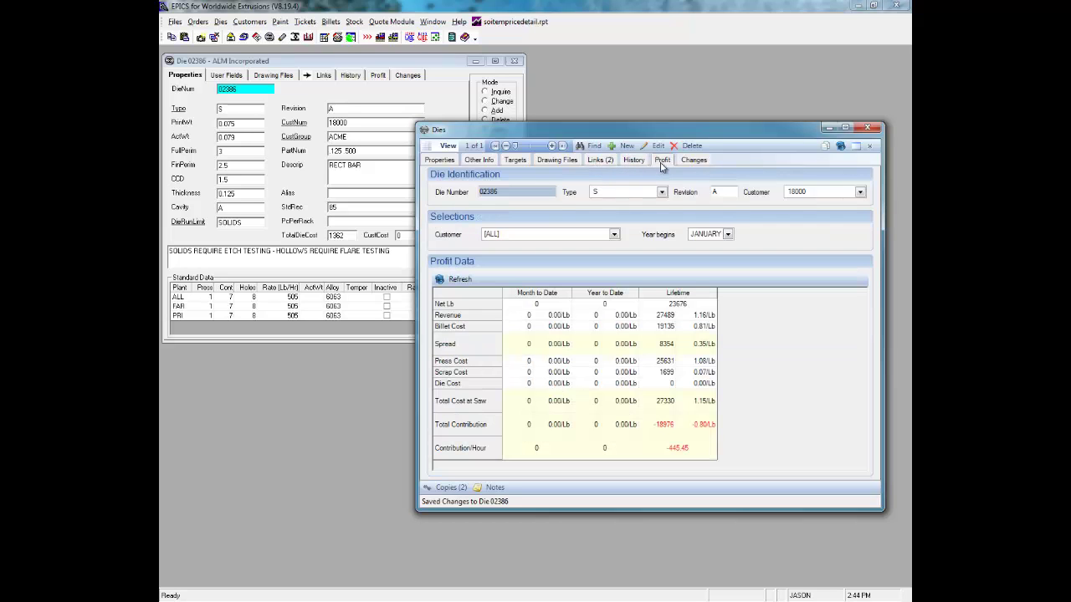
{"action": "left_click", "coordinate": [691, 161]}
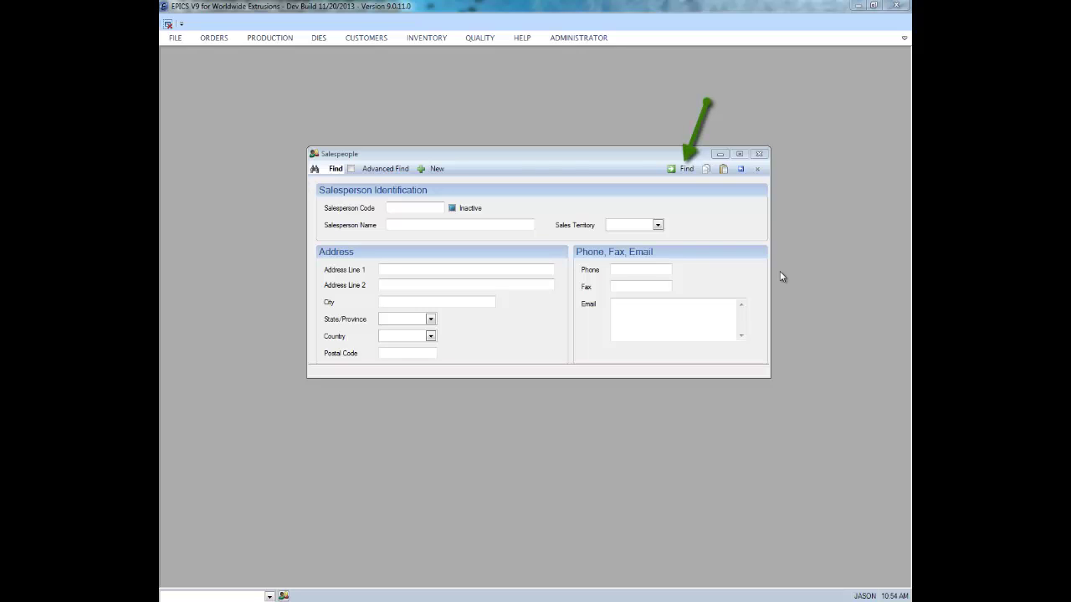
- List all 31 salespeople with an empty Find, step to record 4, then jump to the last
{"action": "left_click", "coordinate": [678, 171]}
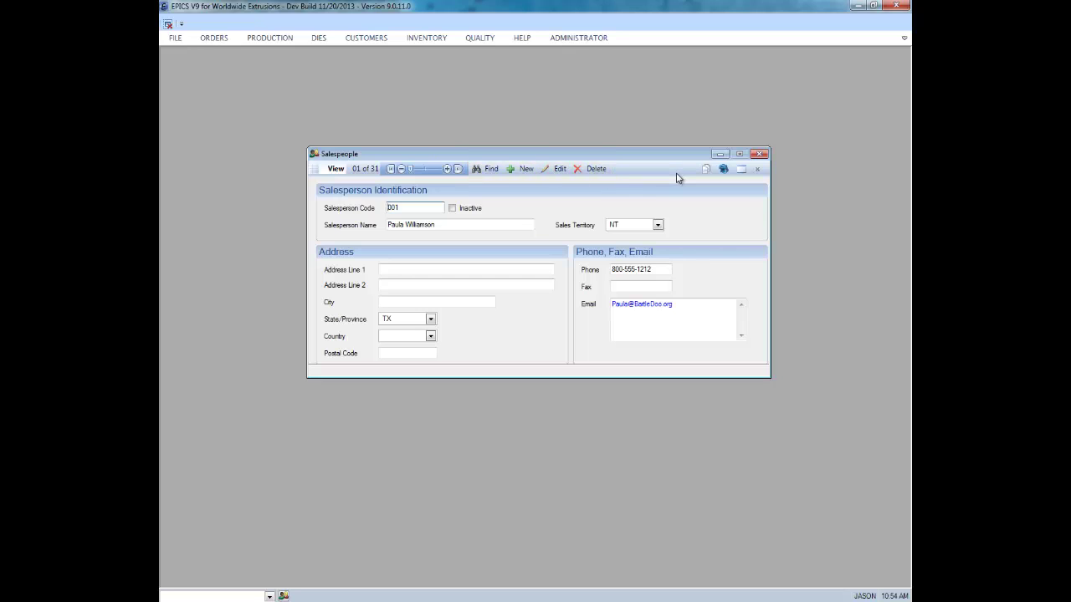
{"action": "left_click", "coordinate": [447, 169]}
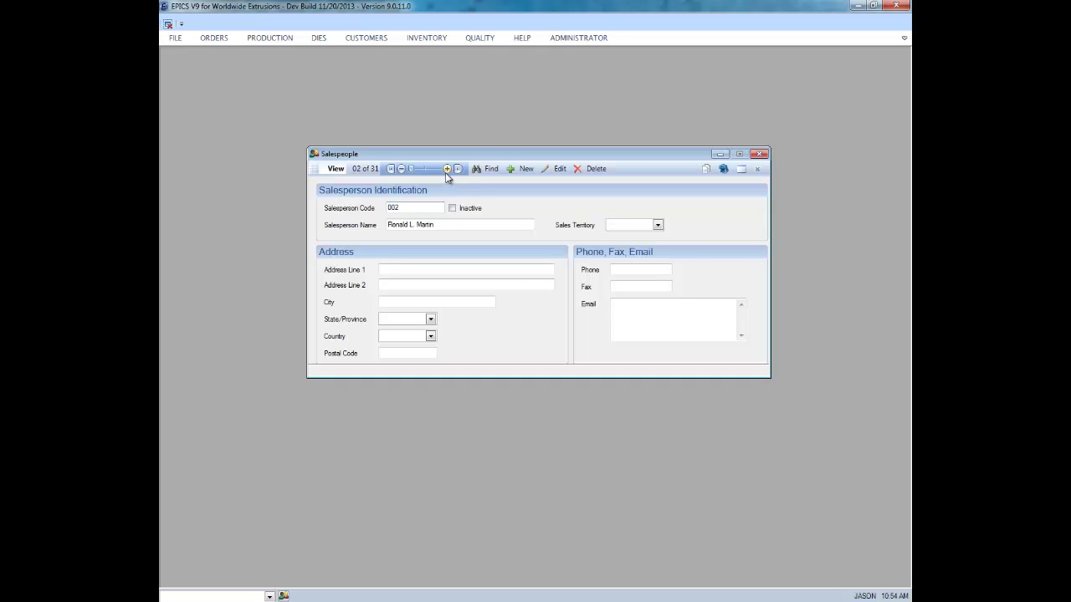
{"action": "left_click", "coordinate": [446, 169]}
{"action": "left_click", "coordinate": [447, 169]}
{"action": "left_click", "coordinate": [458, 169]}
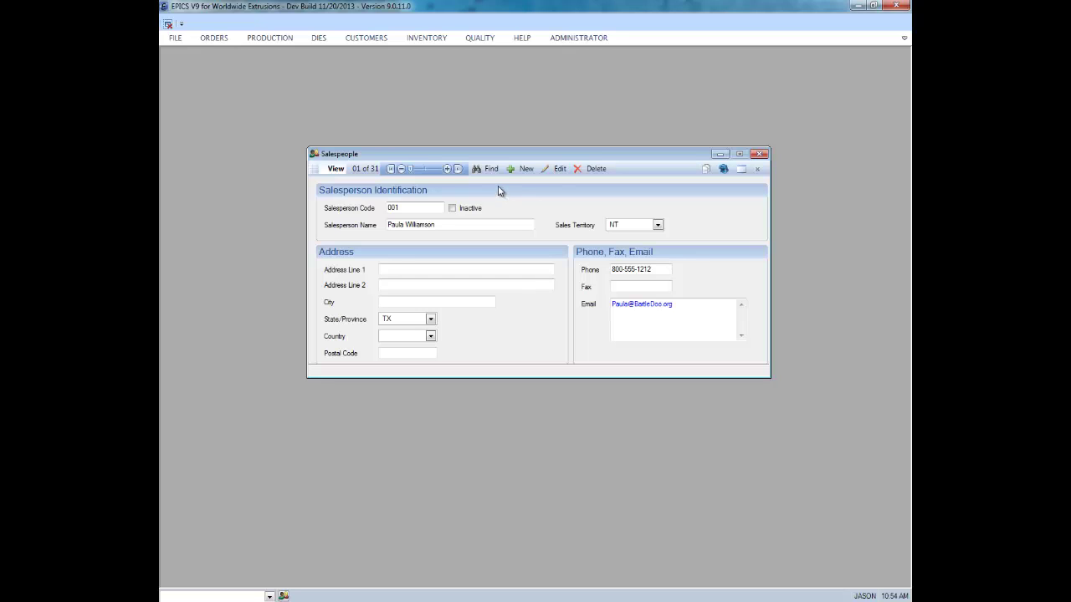
- Find salespeople in territory NT (North Texas), getting 2 records, then reset the form to blank search
{"action": "left_click", "coordinate": [491, 170]}
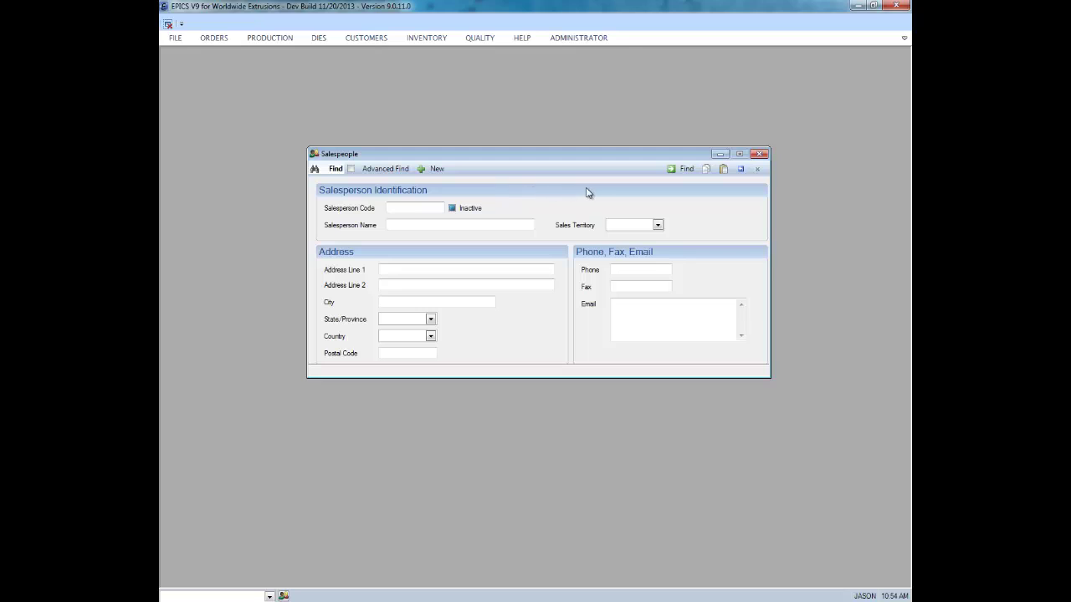
{"action": "left_click", "coordinate": [658, 226]}
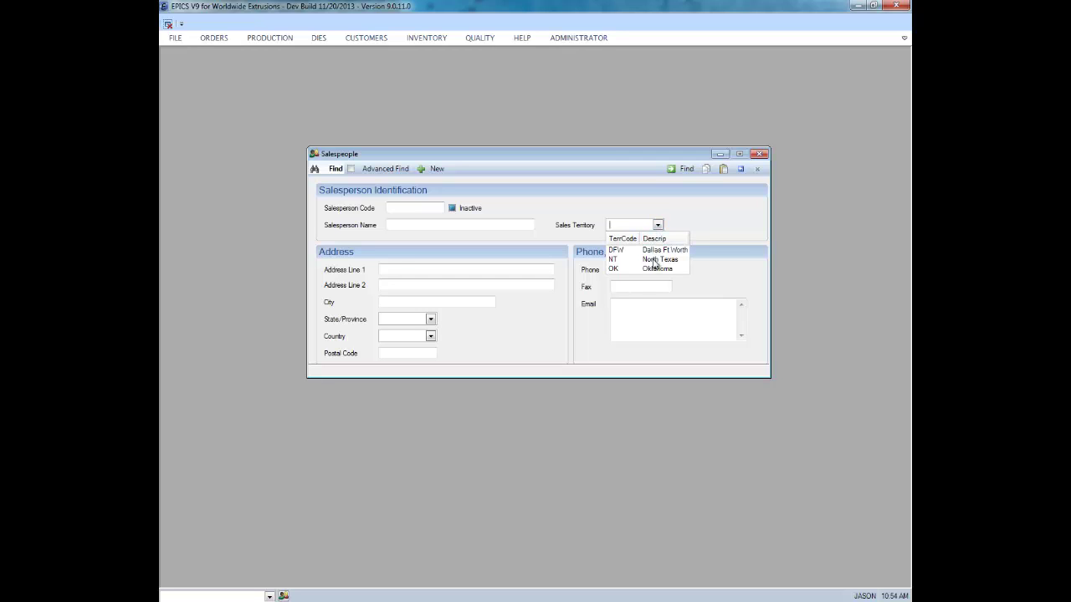
{"action": "left_click", "coordinate": [655, 263]}
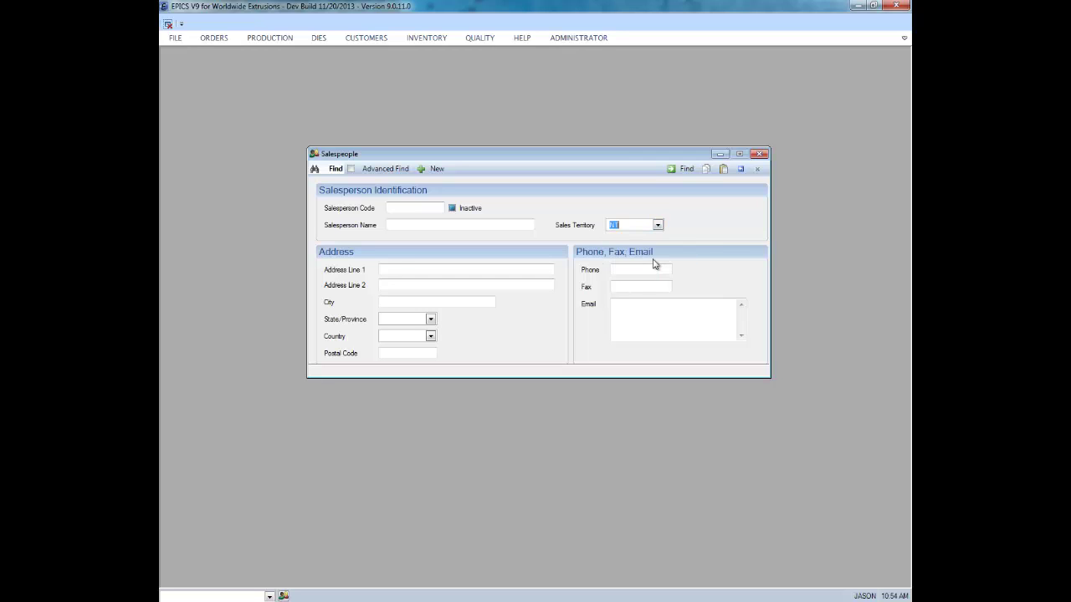
{"action": "left_click", "coordinate": [685, 175]}
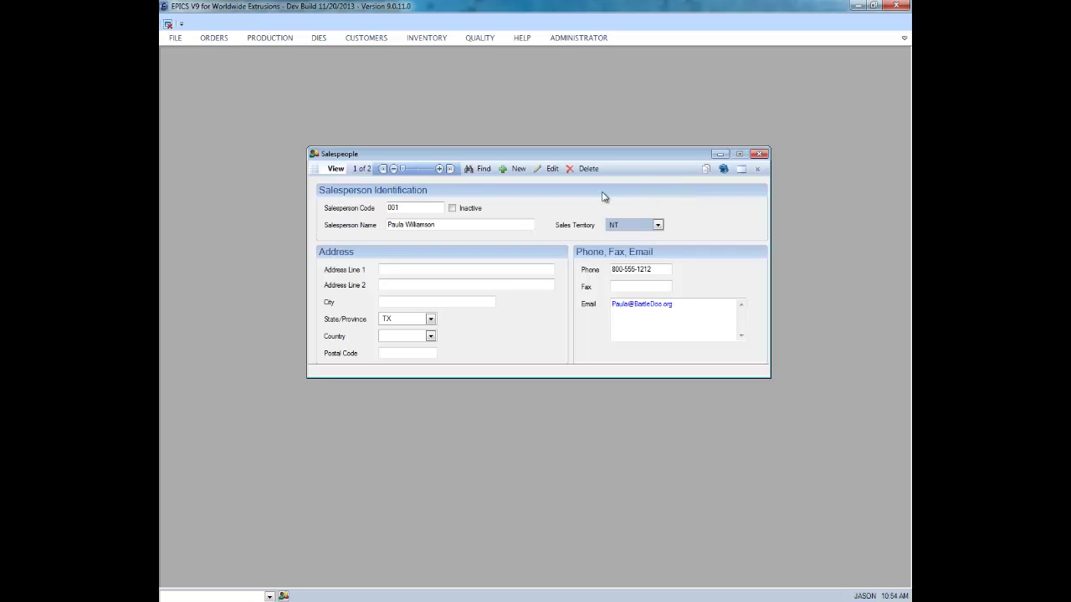
{"action": "left_click", "coordinate": [482, 170]}
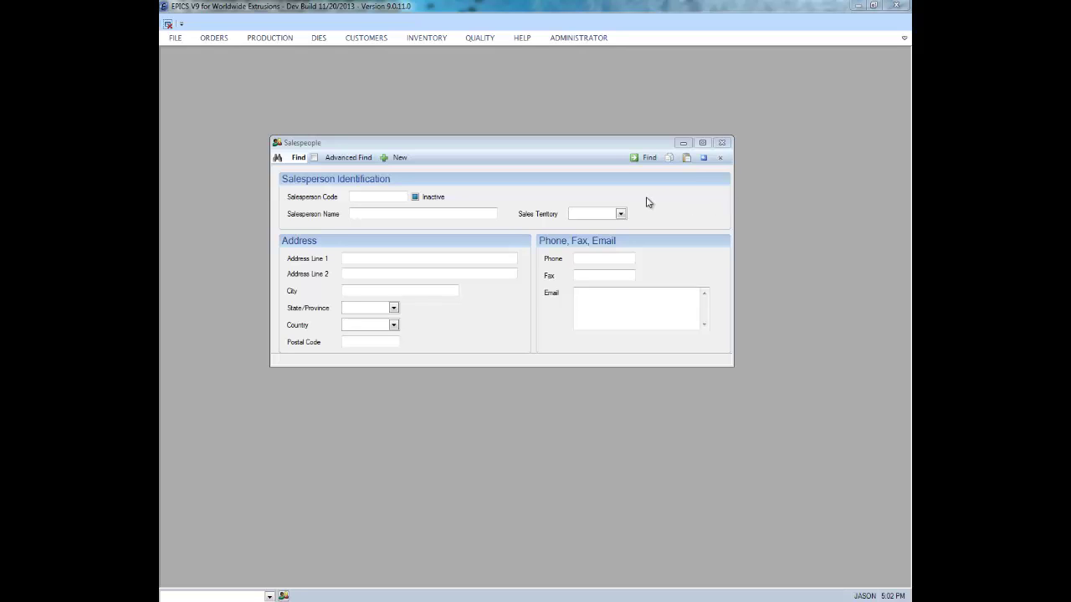
- Create a new salesperson with code 721 and, after the missing-name warning, enter their full name
{"action": "left_click", "coordinate": [400, 158]}
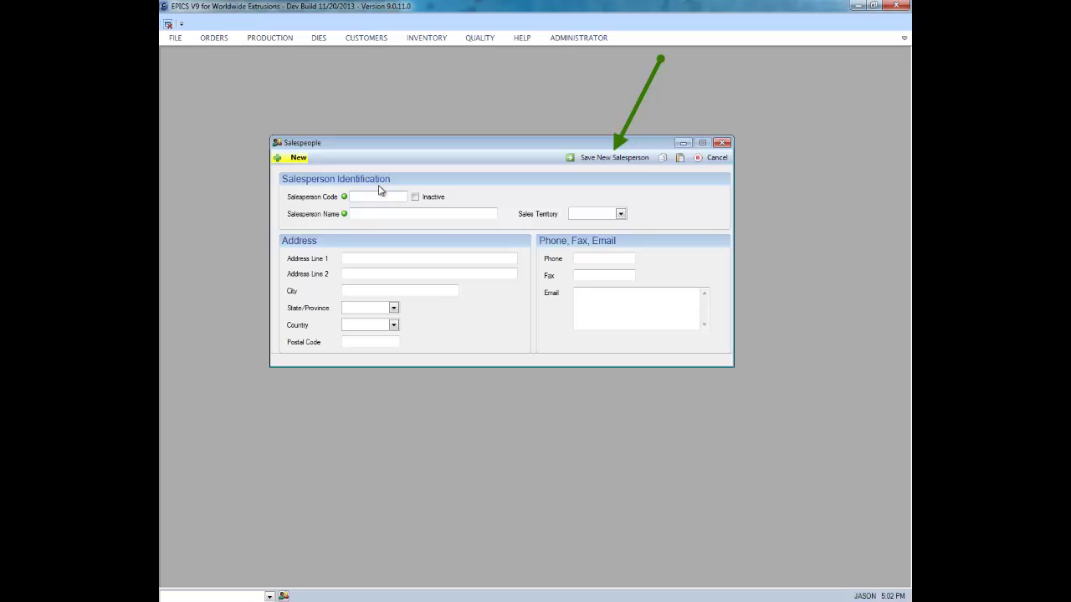
{"action": "type", "text": "721"}
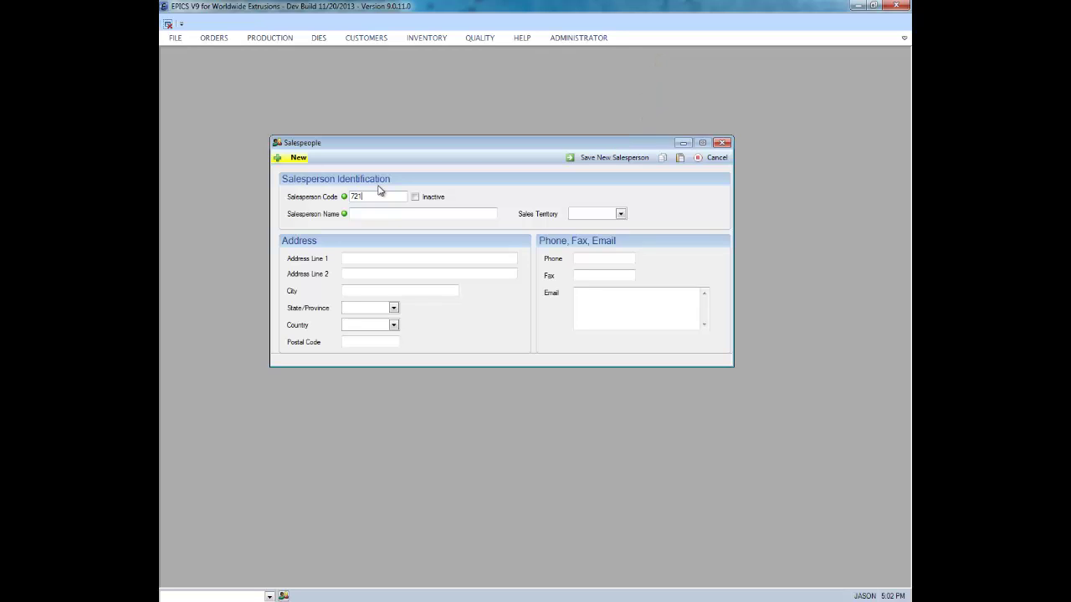
{"action": "key", "text": "Tab"}
{"action": "left_click", "coordinate": [582, 160]}
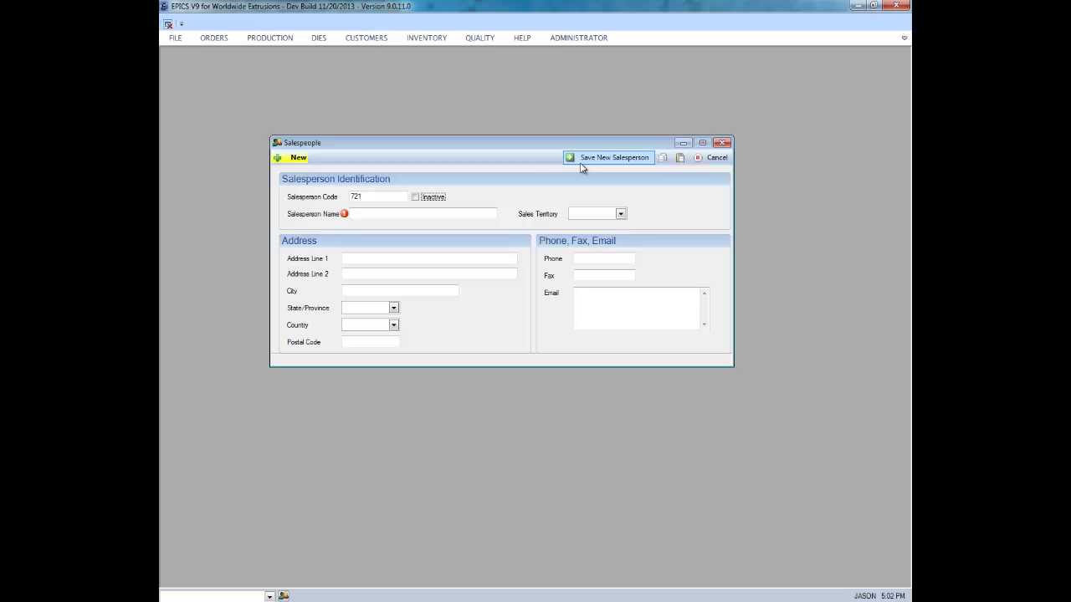
{"action": "left_click", "coordinate": [373, 217]}
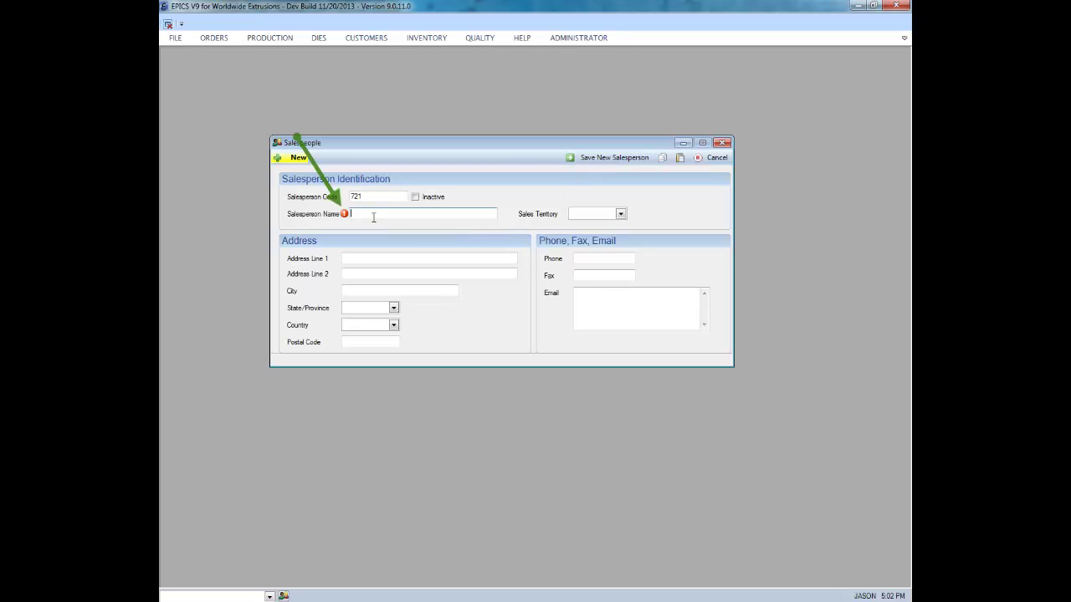
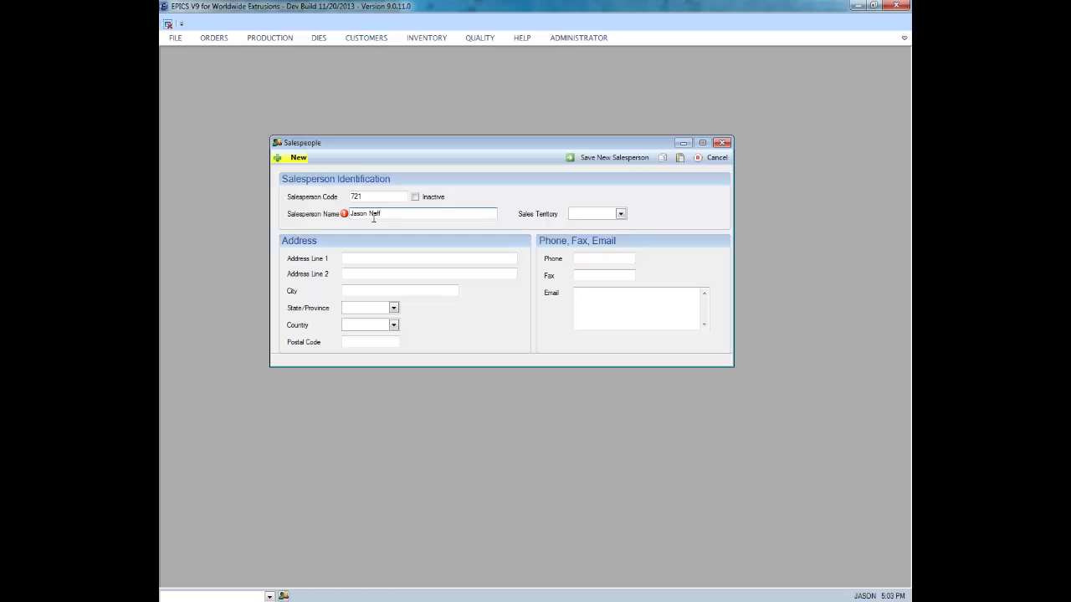
- Save the new salesperson record 721 from the toolbar
{"action": "left_click", "coordinate": [574, 166]}
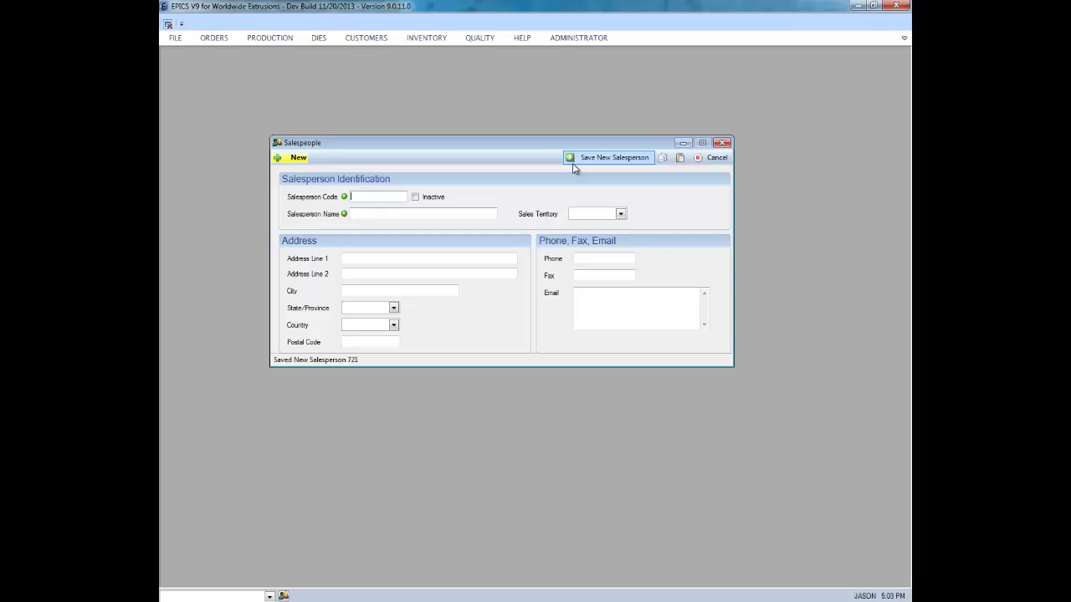